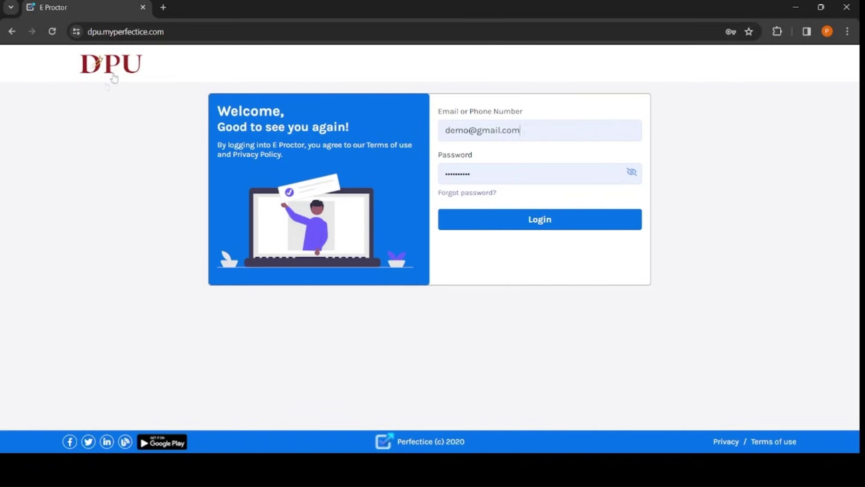
Step: Select the whole site address in the browser's address bar
{"action": "left_click", "coordinate": [110, 32]}
{"action": "left_click", "coordinate": [111, 34]}
{"action": "left_click_drag", "start_coordinate": [217, 30], "coordinate": [87, 38]}
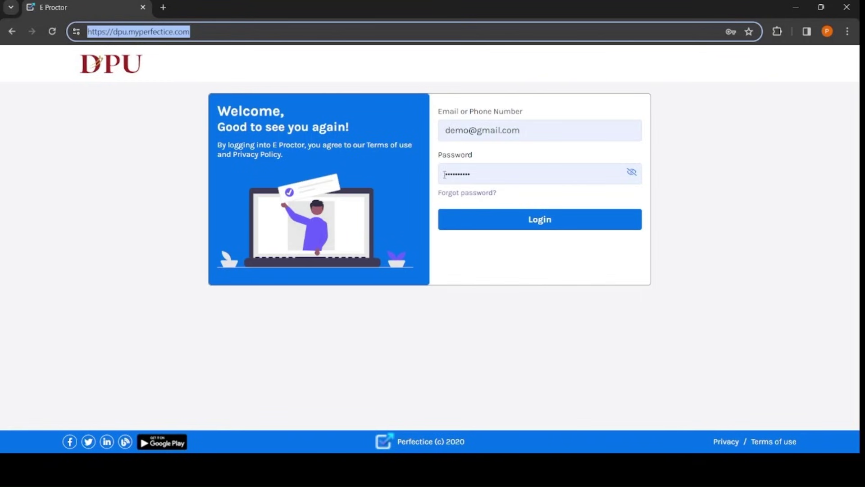
Step: Log in and open the details page of DPU - Demo Test (MCQ+Desc)
{"action": "left_click", "coordinate": [512, 221]}
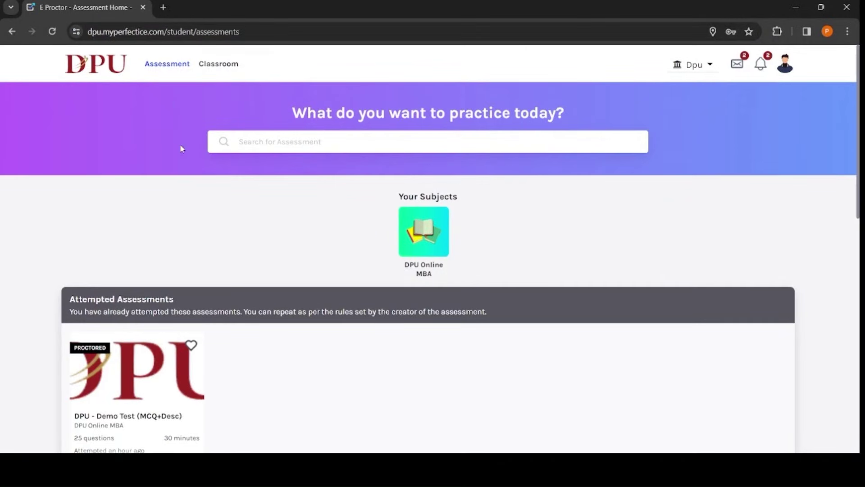
{"action": "scroll", "coordinate": [186, 185], "scroll_direction": "down", "scroll_amount": 2}
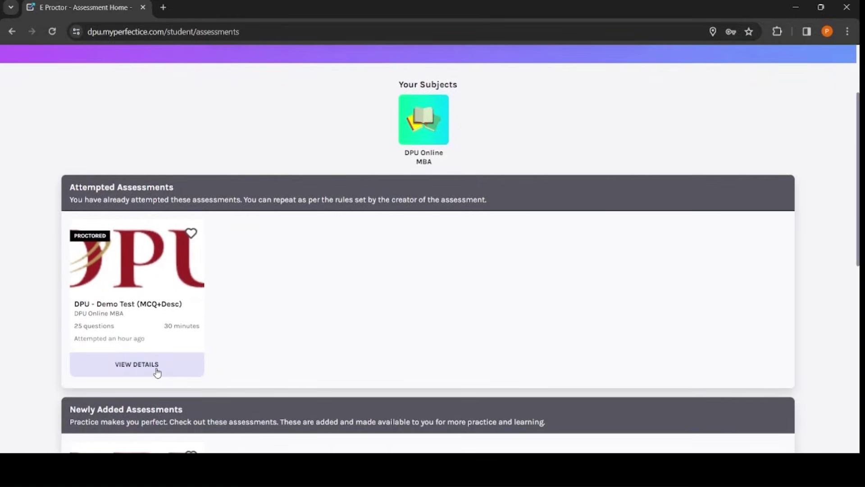
{"action": "left_click", "coordinate": [157, 373]}
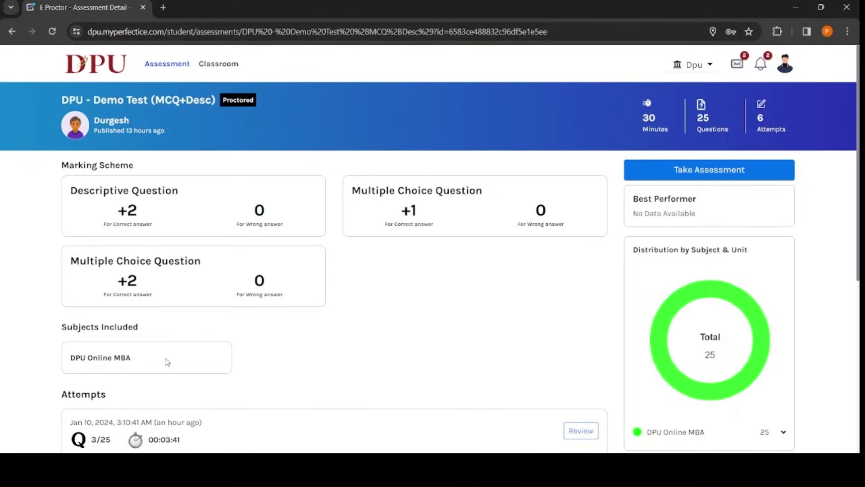
{"action": "left_click_drag", "start_coordinate": [63, 100], "coordinate": [221, 99]}
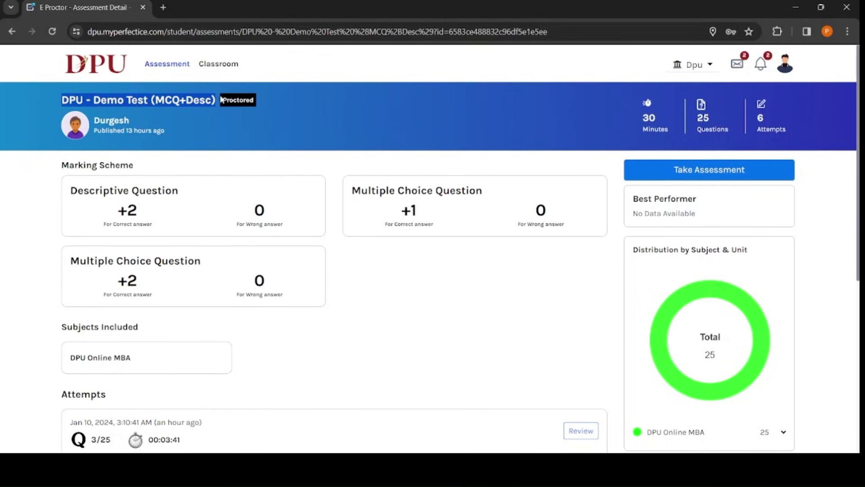
{"action": "left_click", "coordinate": [678, 128]}
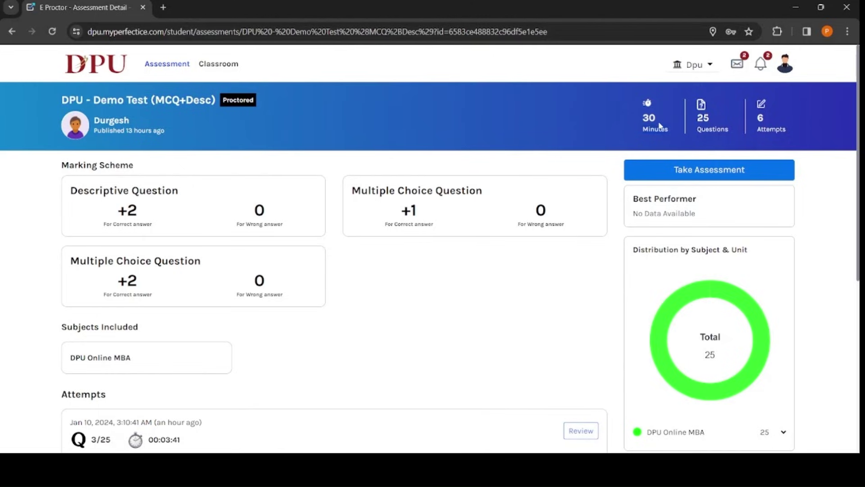
Step: Start the assessment, allow camera access, and upload a webcam verification photo
{"action": "left_click", "coordinate": [724, 174]}
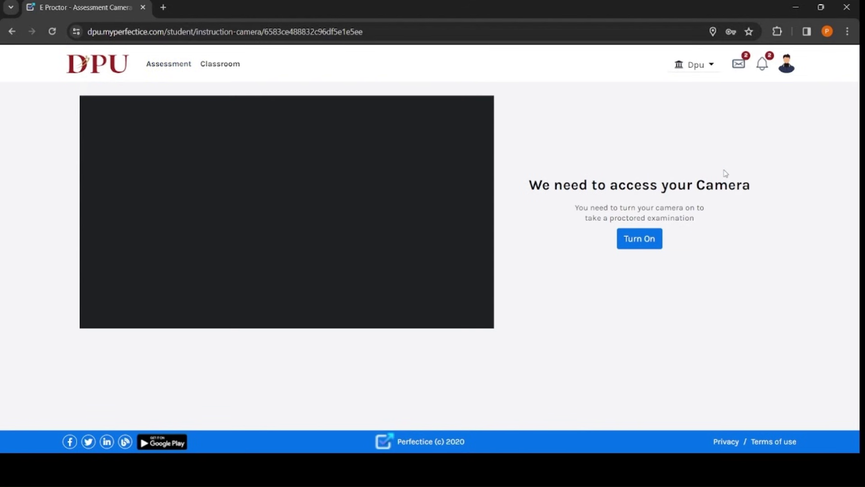
{"action": "left_click", "coordinate": [639, 238]}
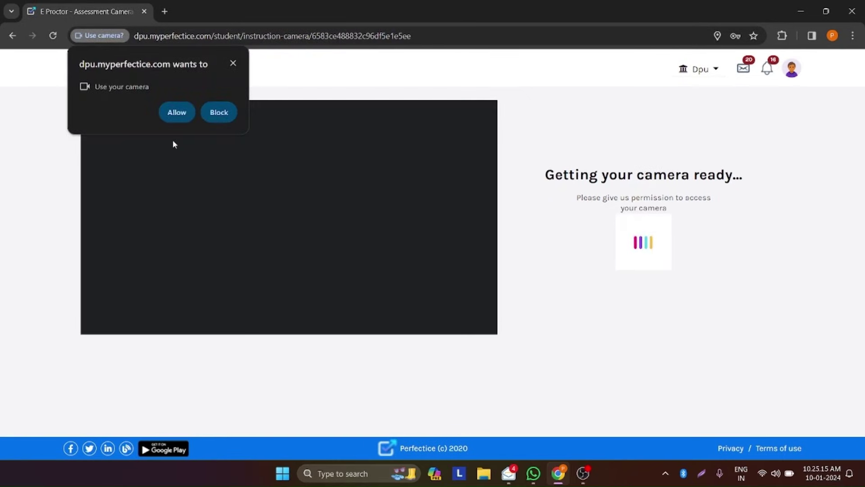
{"action": "left_click", "coordinate": [176, 113]}
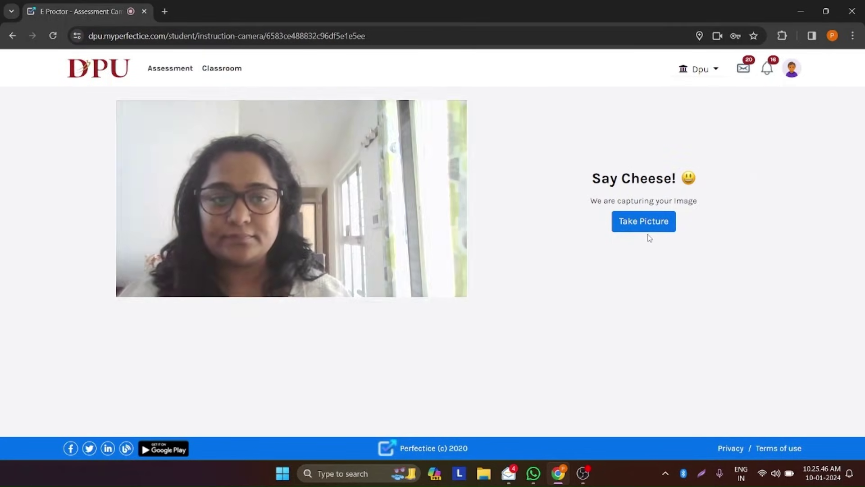
{"action": "left_click", "coordinate": [651, 223]}
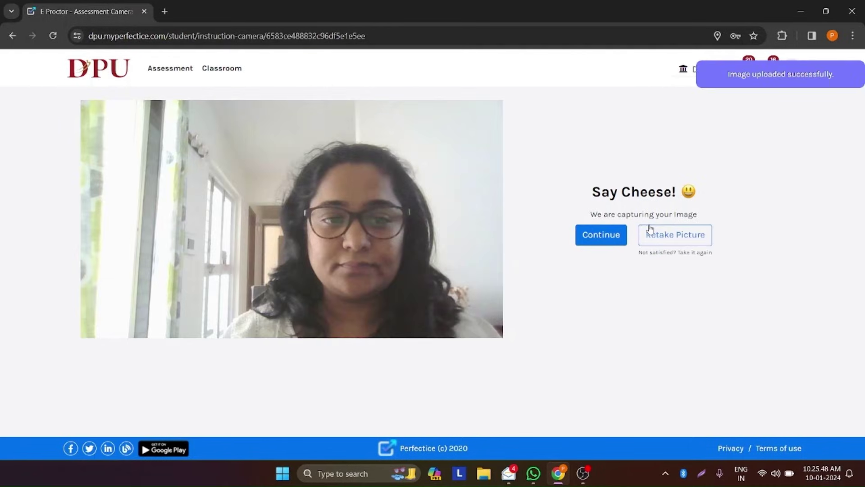
{"action": "left_click", "coordinate": [610, 241]}
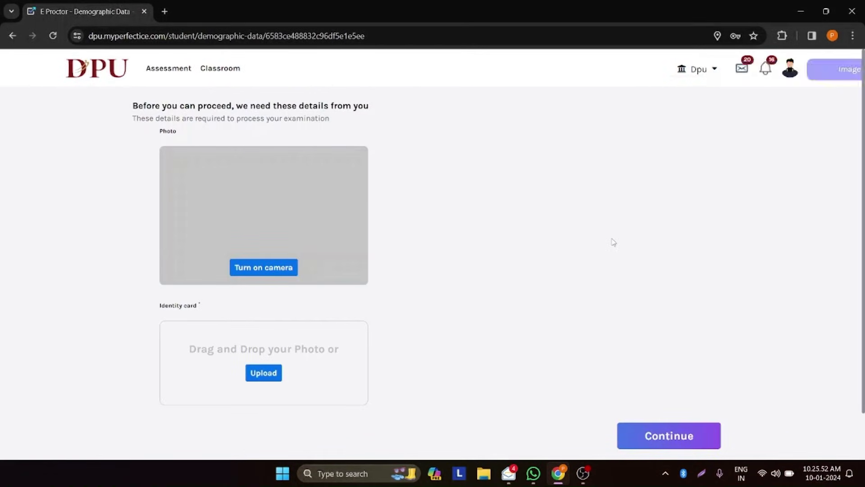
Step: Capture the webcam picture for the form's Photo field and scroll down the details form
{"action": "left_click", "coordinate": [262, 269]}
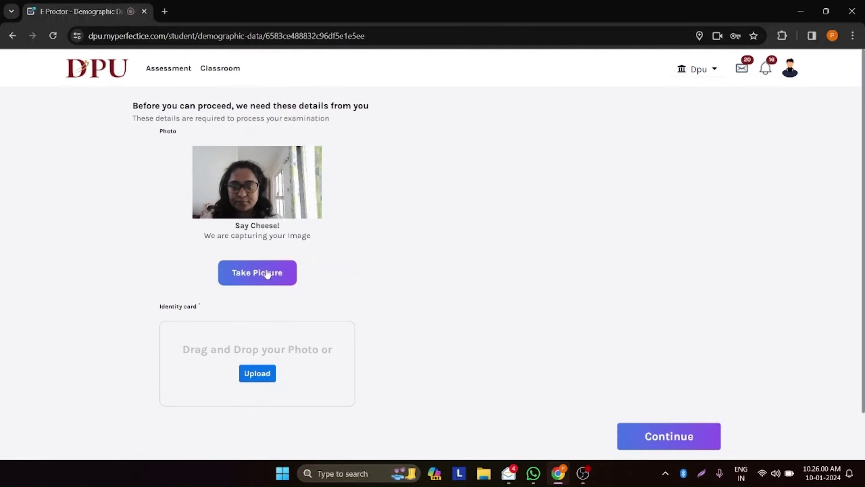
{"action": "left_click", "coordinate": [267, 273]}
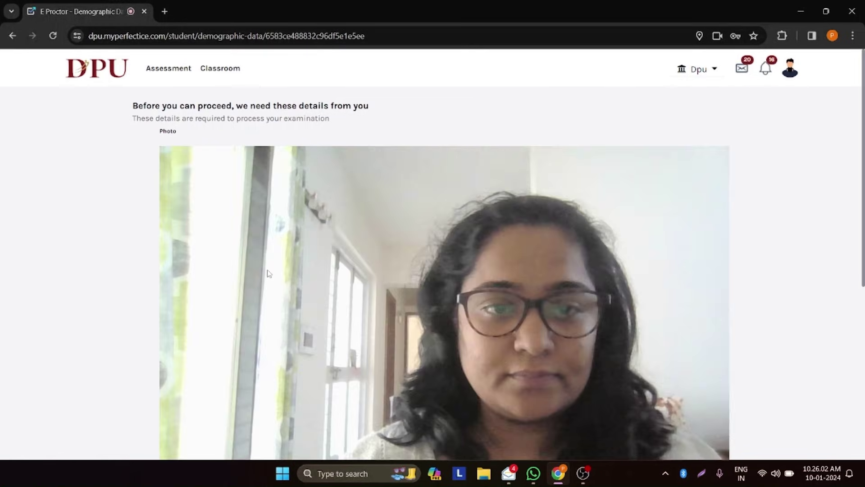
{"action": "scroll", "coordinate": [540, 278], "scroll_direction": "down", "scroll_amount": 5}
{"action": "scroll", "coordinate": [543, 278], "scroll_direction": "down", "scroll_amount": 2}
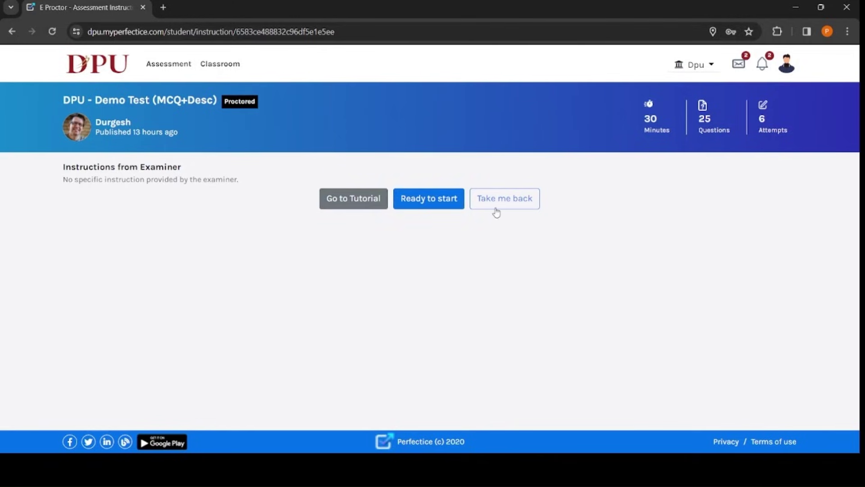
Step: Walk through the first tutorial tips, then skip the rest to launch the test at question 1
{"action": "left_click", "coordinate": [345, 208]}
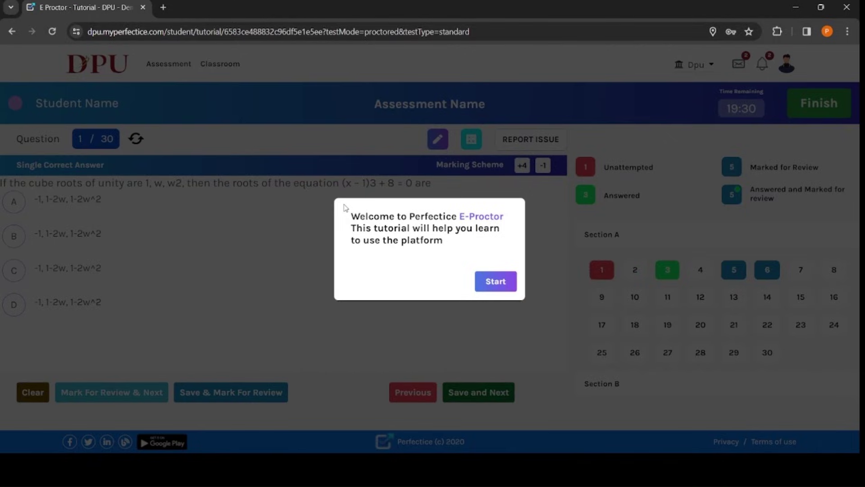
{"action": "left_click", "coordinate": [496, 282]}
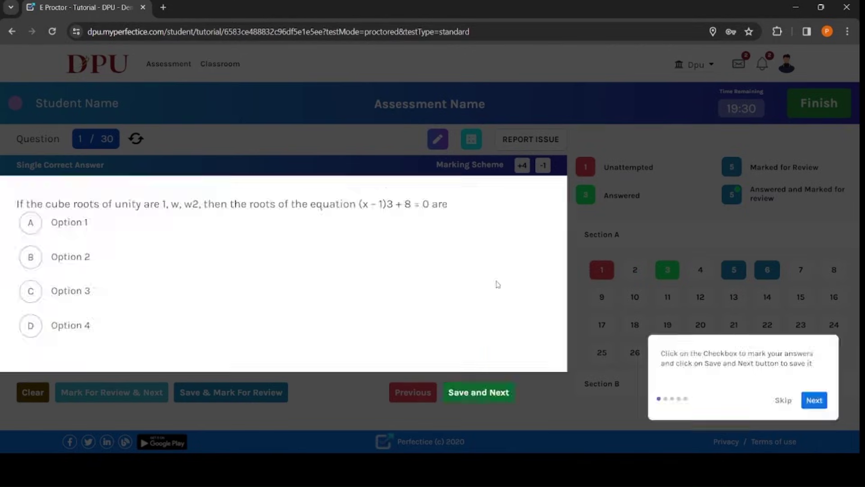
{"action": "left_click", "coordinate": [815, 400]}
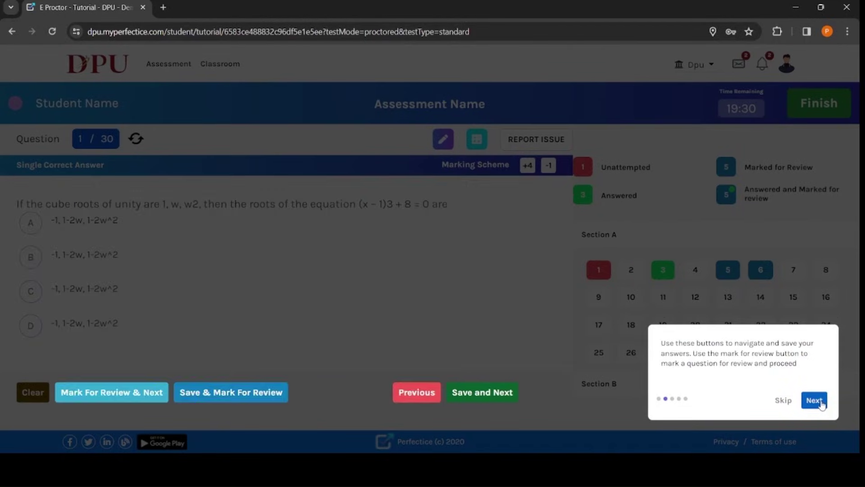
{"action": "left_click", "coordinate": [820, 401]}
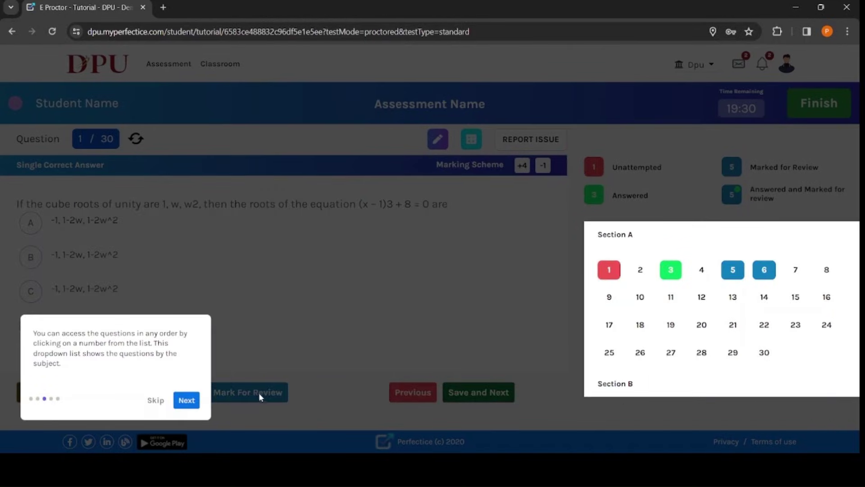
{"action": "left_click", "coordinate": [182, 408]}
{"action": "left_click", "coordinate": [151, 402]}
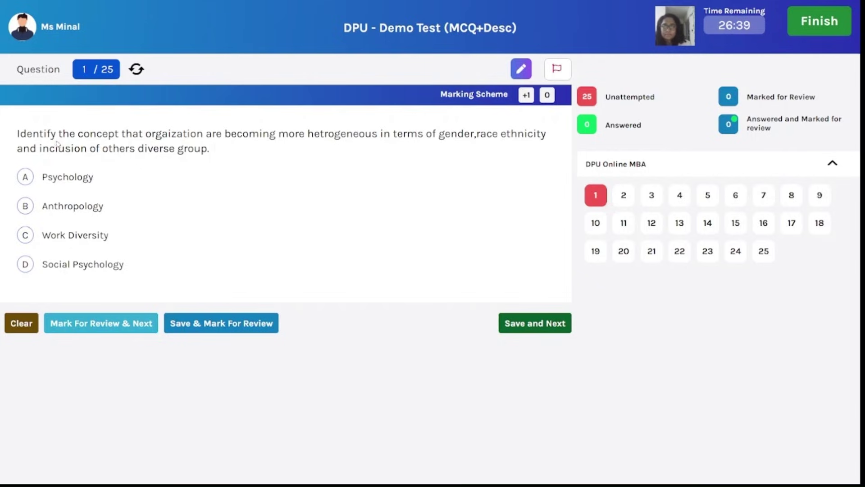
Step: Answer question 1 with Work Diversity and save it
{"action": "left_click_drag", "start_coordinate": [18, 132], "coordinate": [226, 149]}
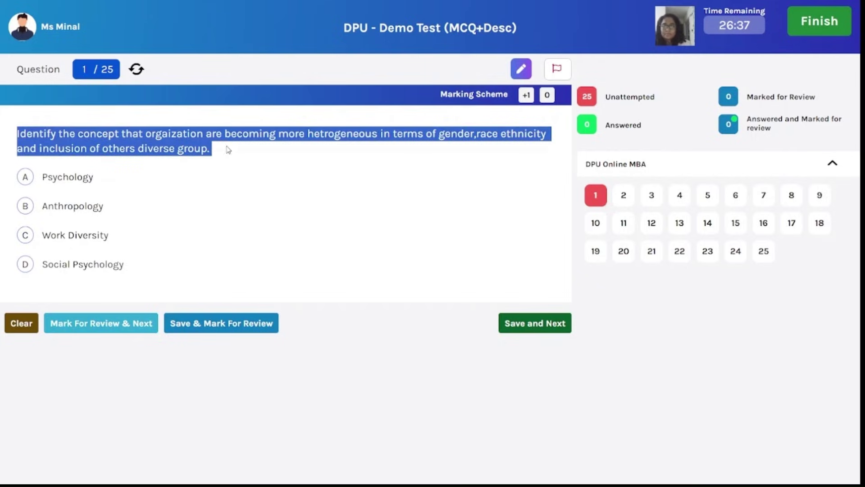
{"action": "left_click", "coordinate": [23, 236]}
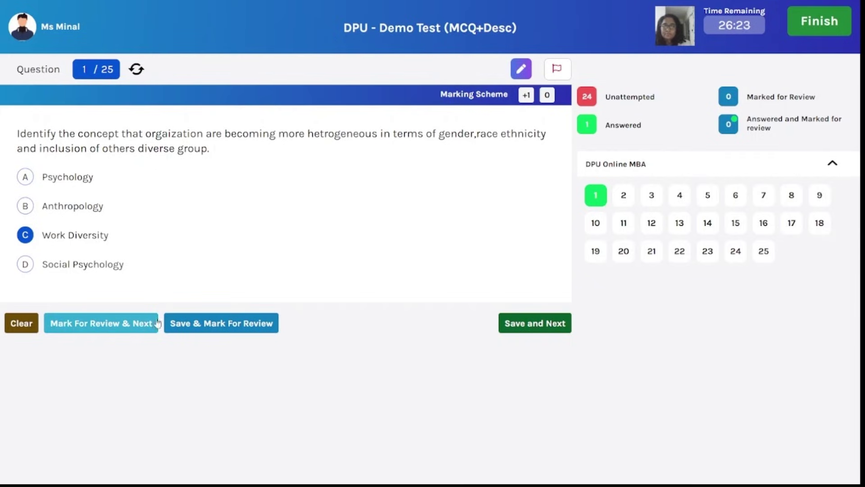
{"action": "left_click", "coordinate": [524, 324]}
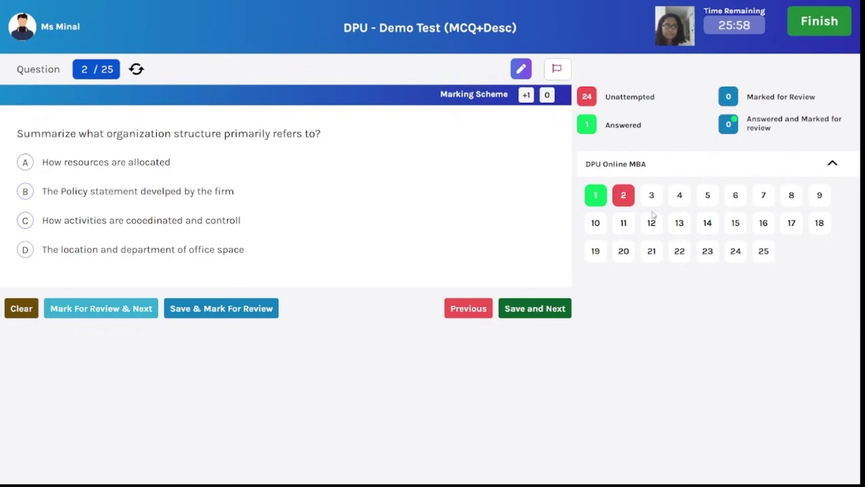
Step: Jump to questions 6, 4, 10 and 9 from the palette without answering
{"action": "left_click", "coordinate": [730, 203]}
{"action": "left_click", "coordinate": [680, 196]}
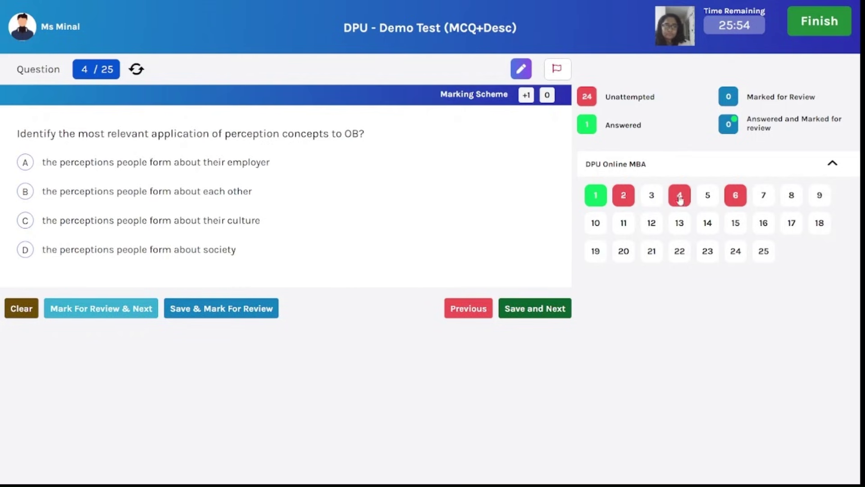
{"action": "left_click", "coordinate": [601, 230]}
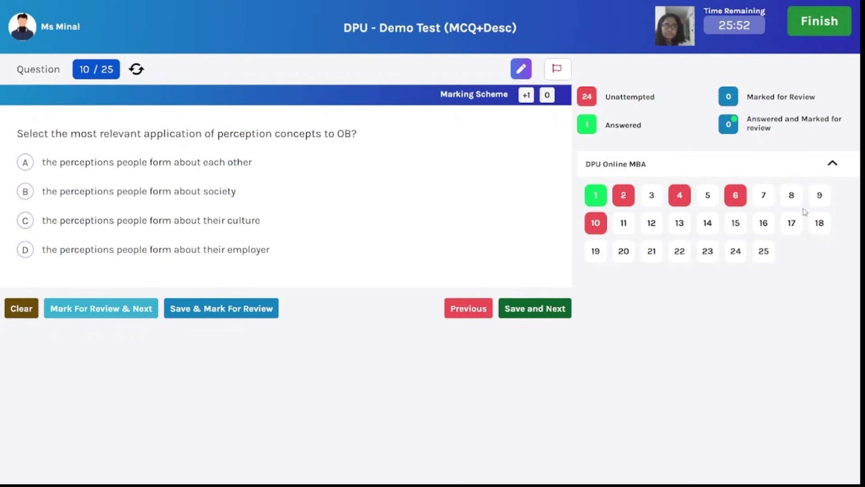
{"action": "left_click", "coordinate": [819, 200]}
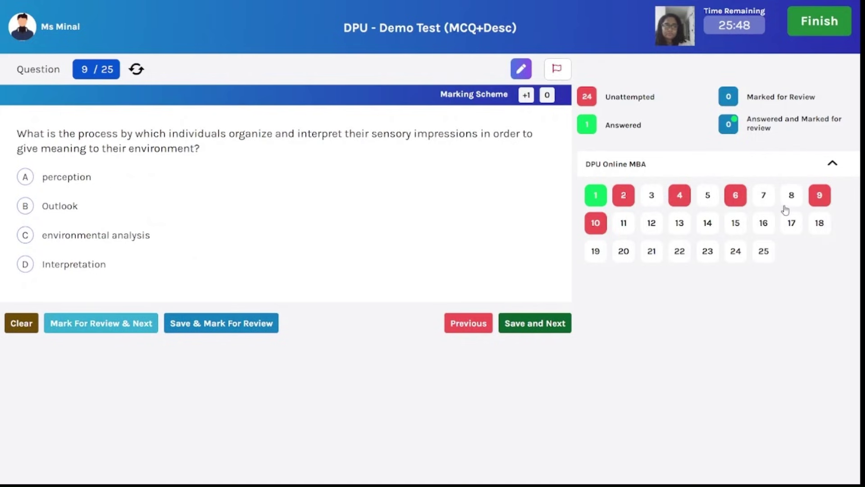
Step: Answer case-study question 21 with options A (strong organizational culture) and B (faster customer service), then save
{"action": "left_click", "coordinate": [651, 256]}
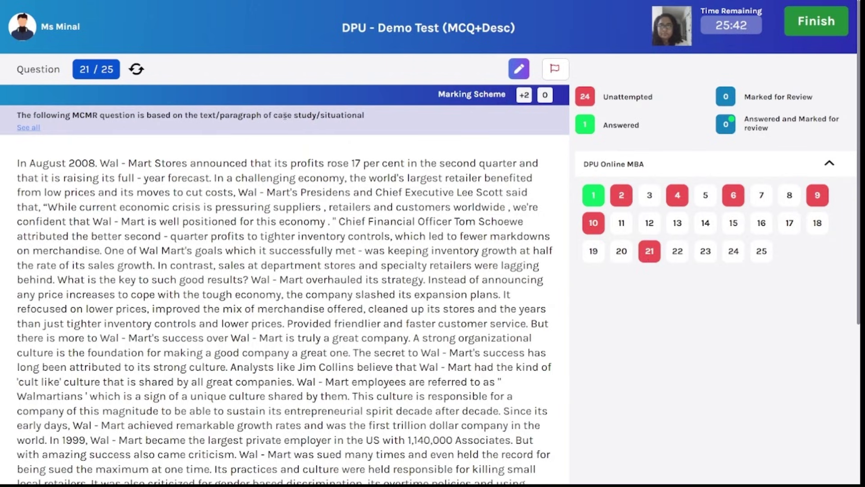
{"action": "left_click", "coordinate": [29, 128]}
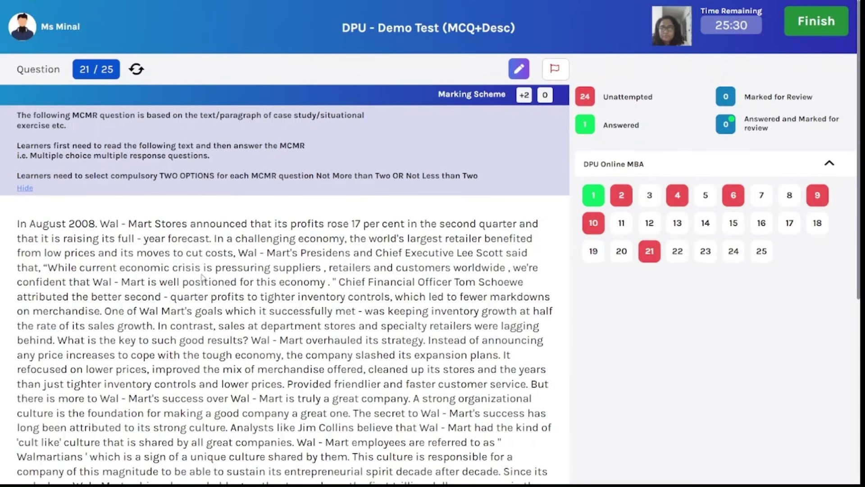
{"action": "scroll", "coordinate": [203, 272], "scroll_direction": "down", "scroll_amount": 3}
{"action": "scroll", "coordinate": [202, 272], "scroll_direction": "down", "scroll_amount": 5}
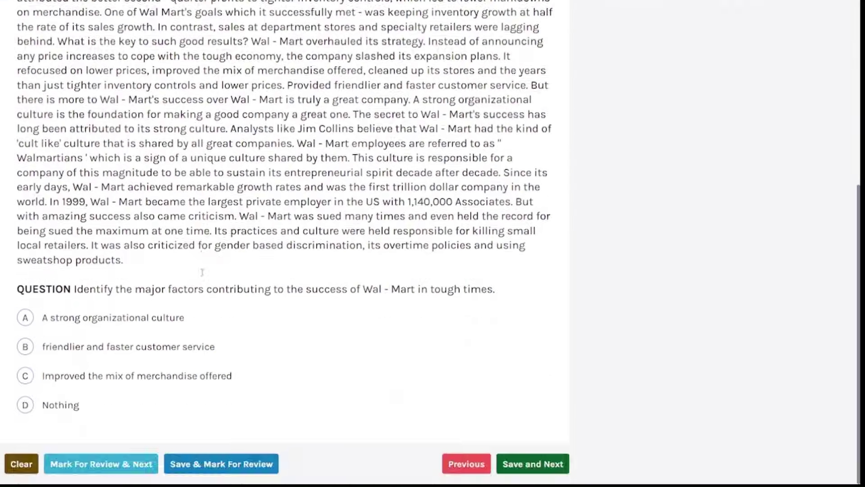
{"action": "left_click", "coordinate": [25, 319]}
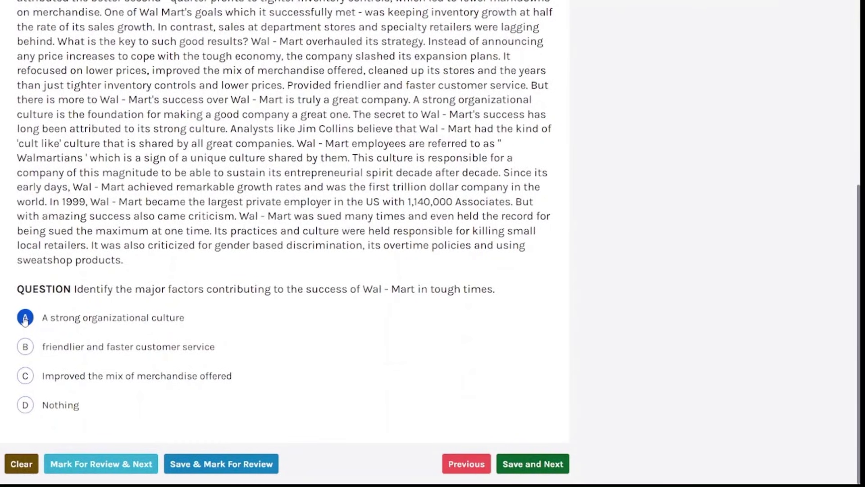
{"action": "left_click", "coordinate": [28, 347]}
{"action": "left_click", "coordinate": [521, 462]}
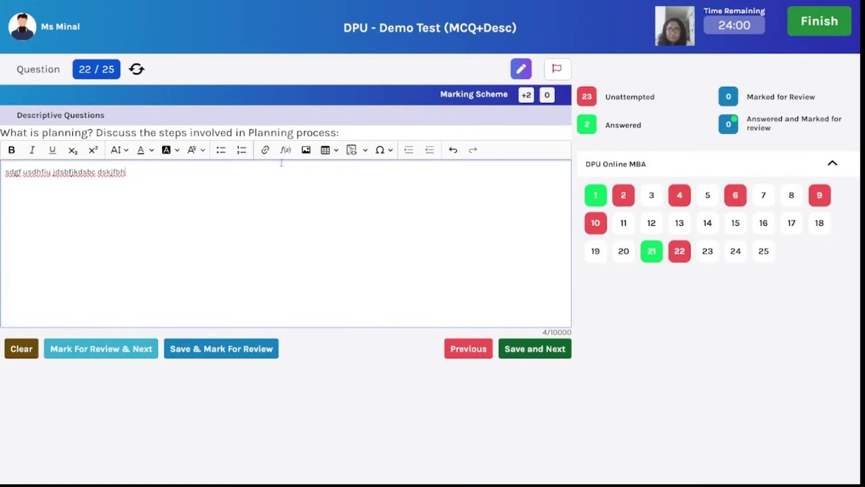
Step: Save question 22's descriptive answer and advance to question 23
{"action": "left_click", "coordinate": [527, 353]}
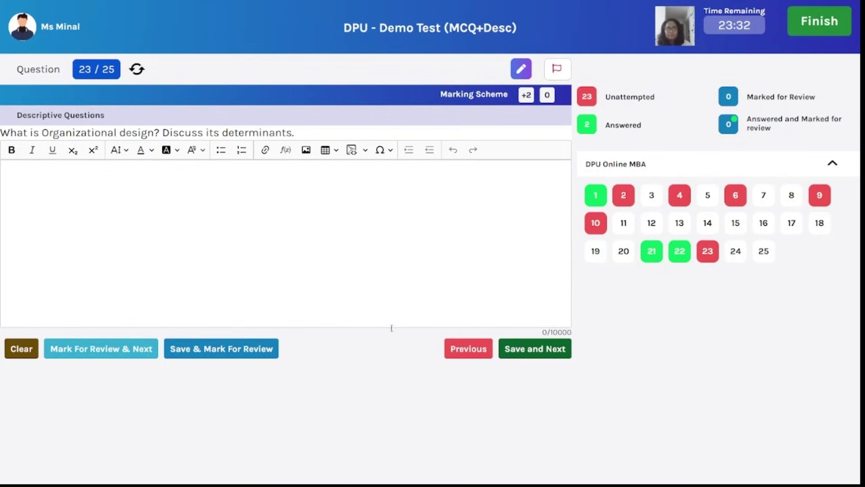
Step: Visit questions 14–18 and 12, then finish and confirm submitting the test
{"action": "left_click", "coordinate": [709, 223]}
{"action": "left_click", "coordinate": [736, 226]}
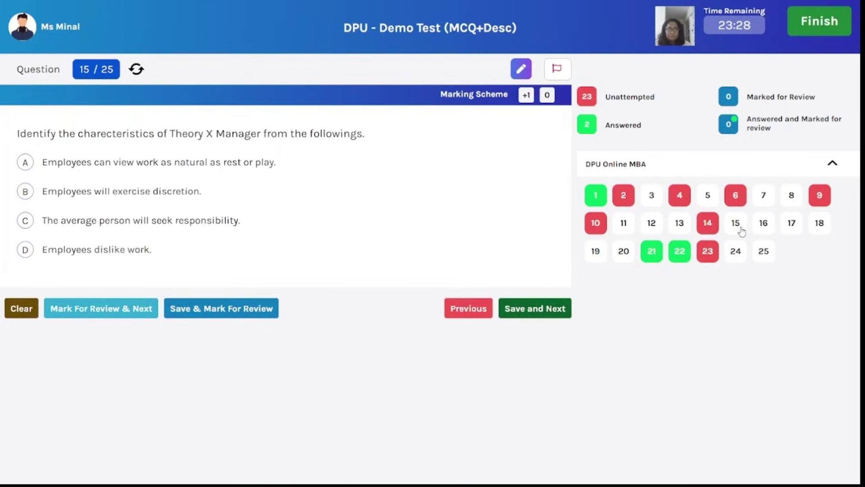
{"action": "left_click", "coordinate": [764, 230]}
{"action": "left_click", "coordinate": [792, 227]}
{"action": "left_click", "coordinate": [820, 227]}
{"action": "left_click", "coordinate": [652, 225]}
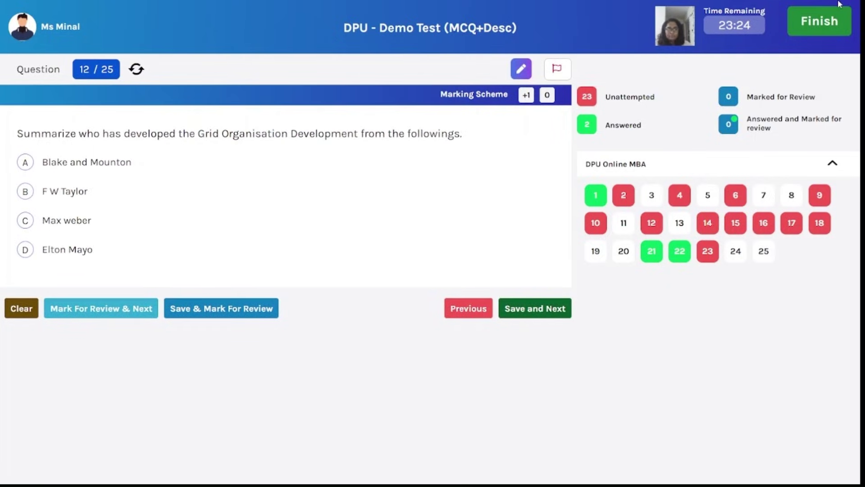
{"action": "left_click", "coordinate": [820, 25]}
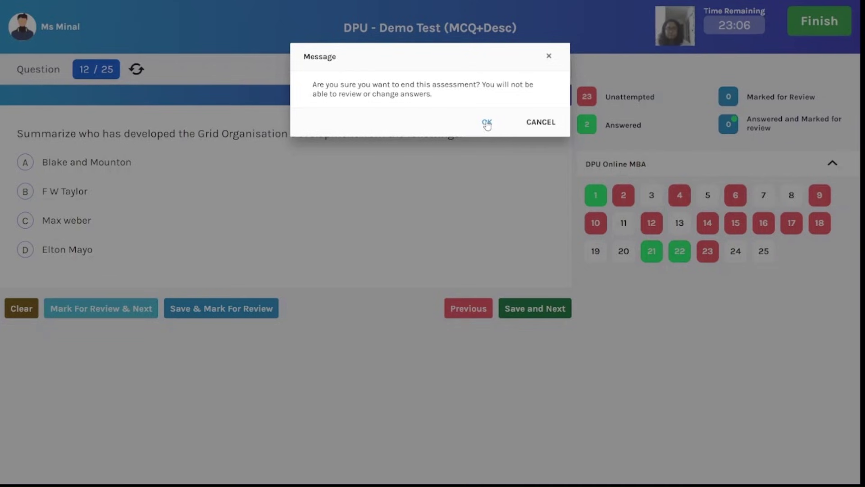
{"action": "left_click", "coordinate": [487, 123]}
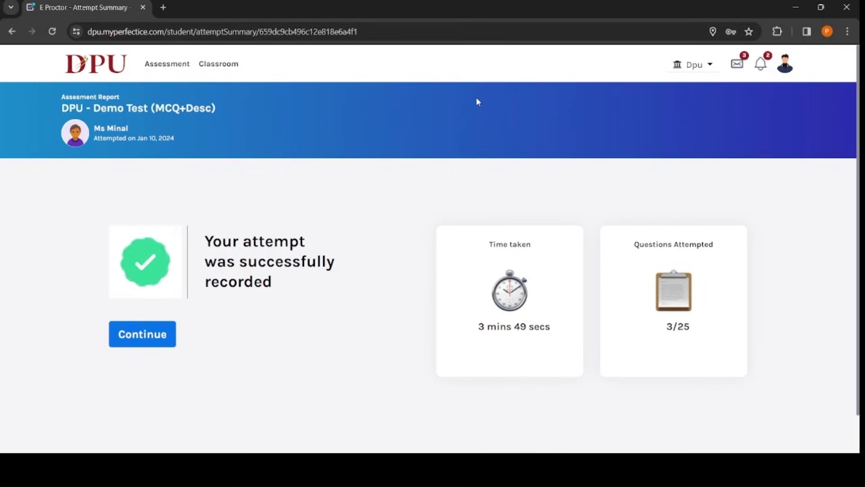
{"action": "left_click_drag", "start_coordinate": [61, 108], "coordinate": [220, 110]}
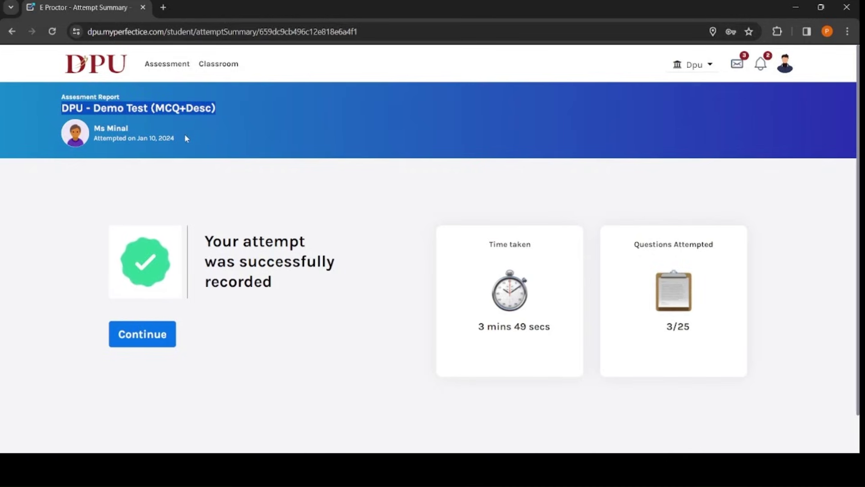
{"action": "left_click_drag", "start_coordinate": [165, 130], "coordinate": [96, 130]}
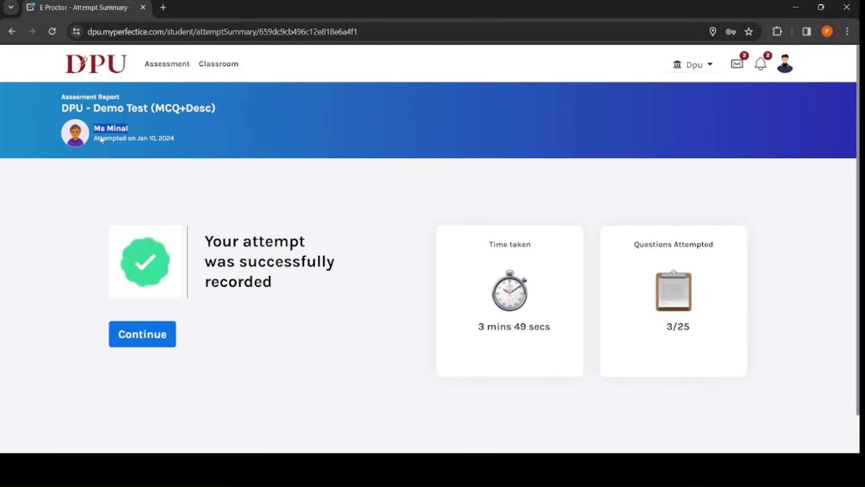
{"action": "left_click_drag", "start_coordinate": [278, 291], "coordinate": [208, 238]}
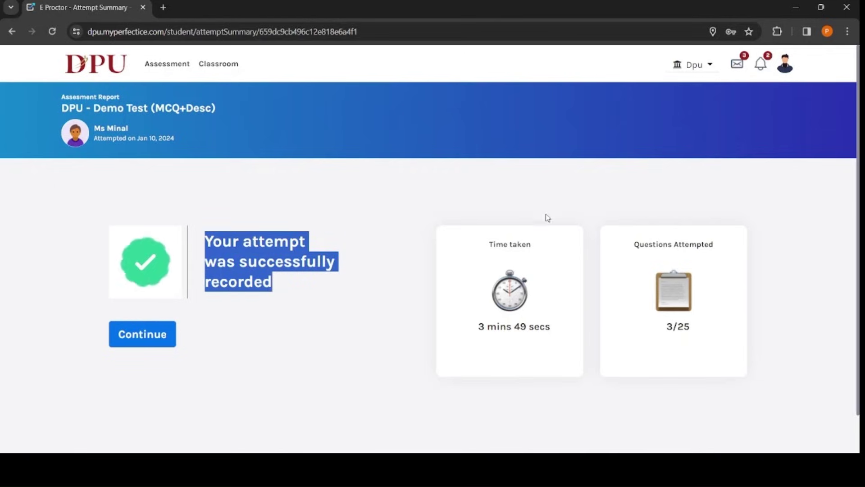
{"action": "left_click_drag", "start_coordinate": [545, 242], "coordinate": [474, 248]}
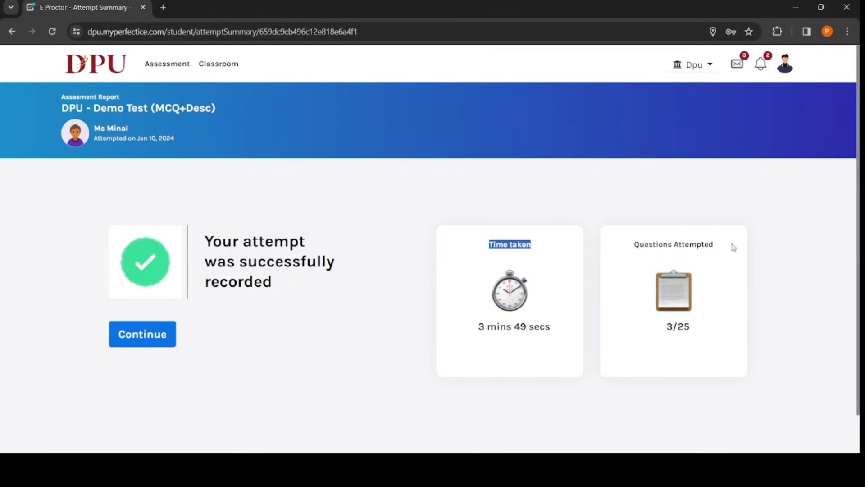
{"action": "left_click_drag", "start_coordinate": [732, 247], "coordinate": [635, 239]}
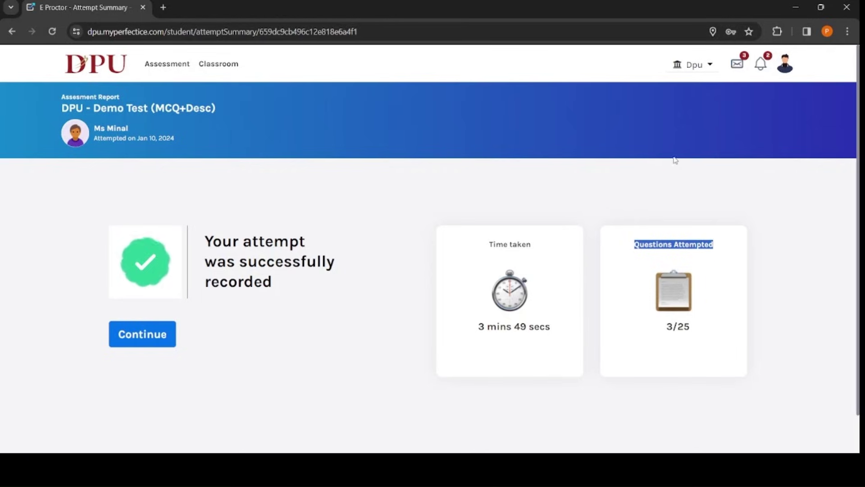
Step: Read the 'Your attempt is recorded.' notice in Message Center, then request logout
{"action": "left_click", "coordinate": [738, 67]}
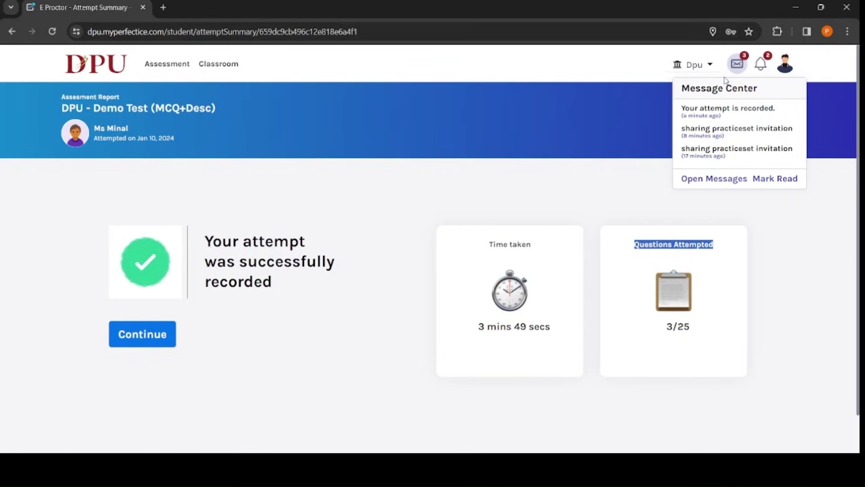
{"action": "left_click", "coordinate": [699, 178]}
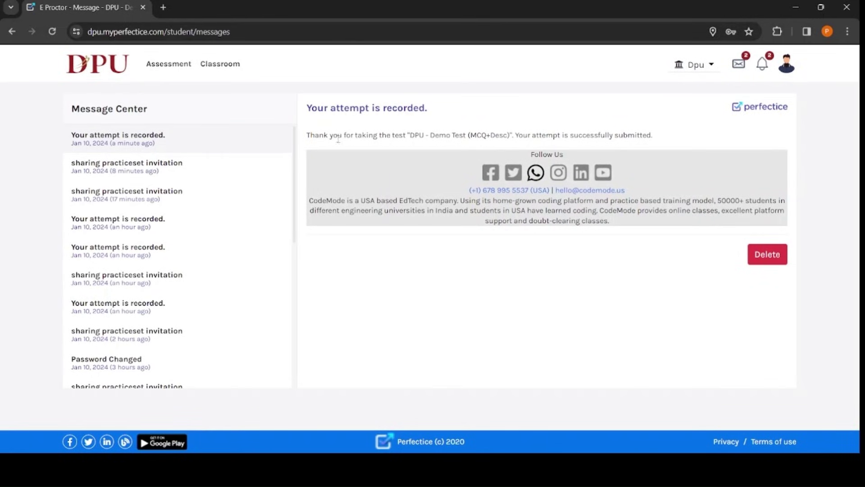
{"action": "left_click_drag", "start_coordinate": [310, 136], "coordinate": [673, 136]}
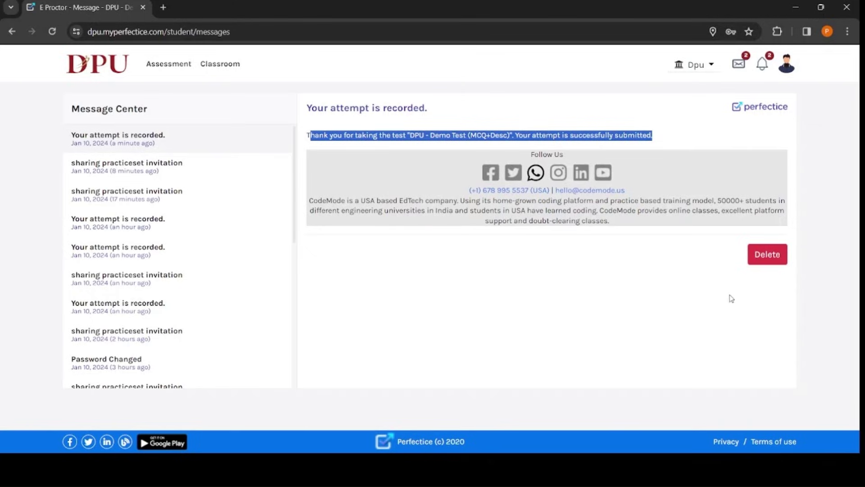
{"action": "left_click", "coordinate": [788, 67]}
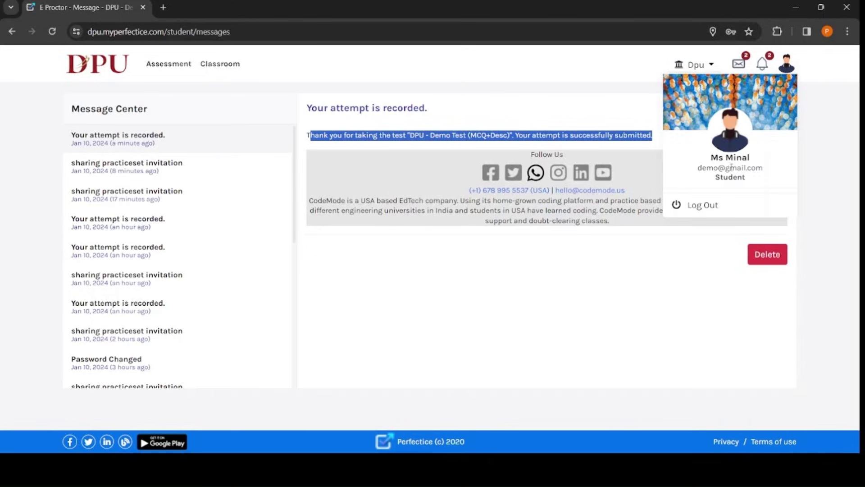
{"action": "left_click", "coordinate": [701, 207]}
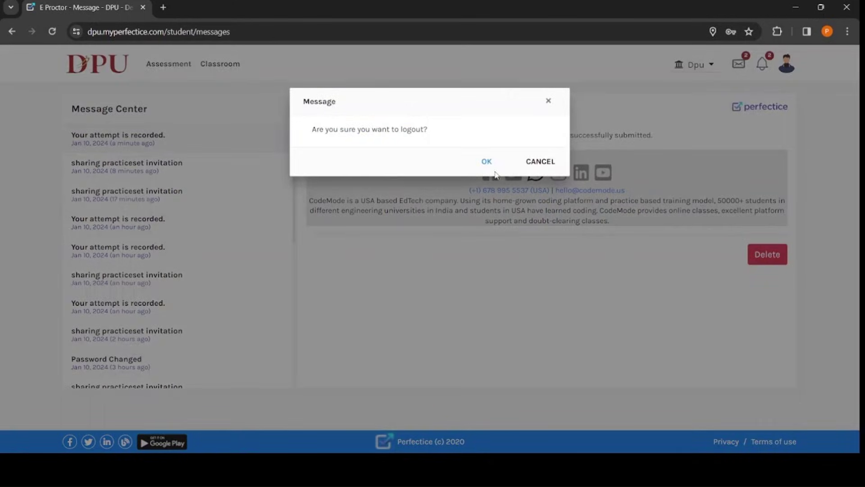